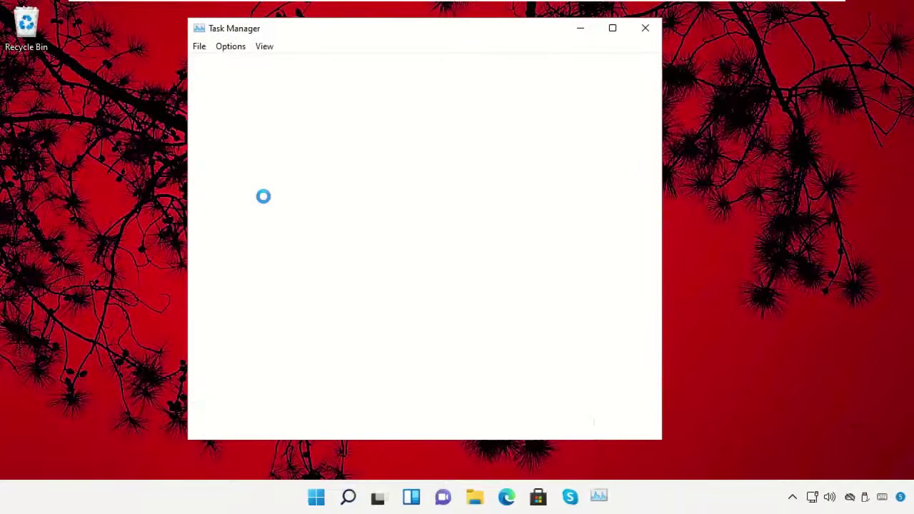
Start creating a new task in Task Manager and open the file browser for choosing its program.
left_click(199, 46)
left_click(220, 64)
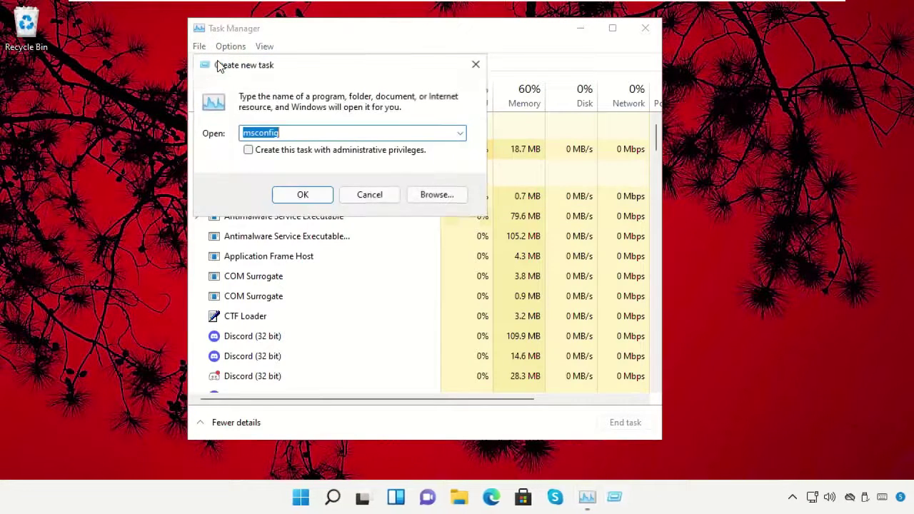
left_click(437, 200)
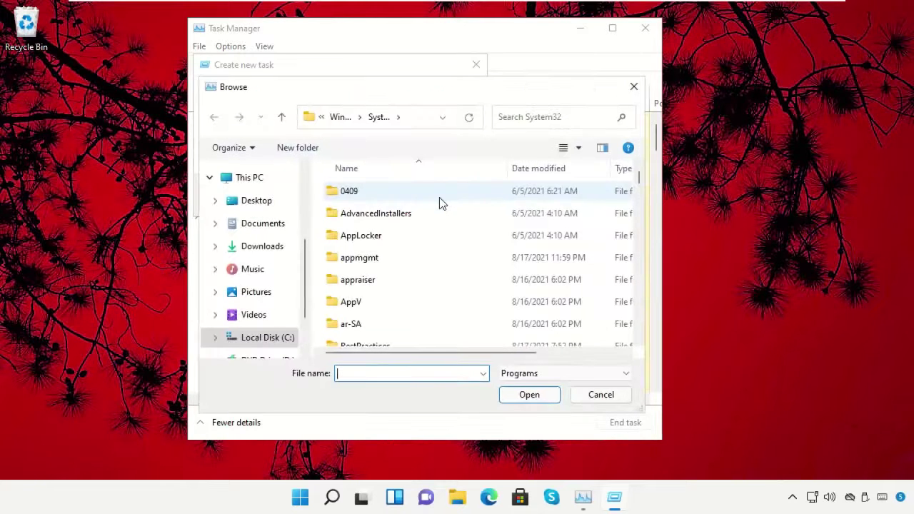
Browse to the System32 folder inside the Windows folder on Local Disk (C:).
left_click(269, 338)
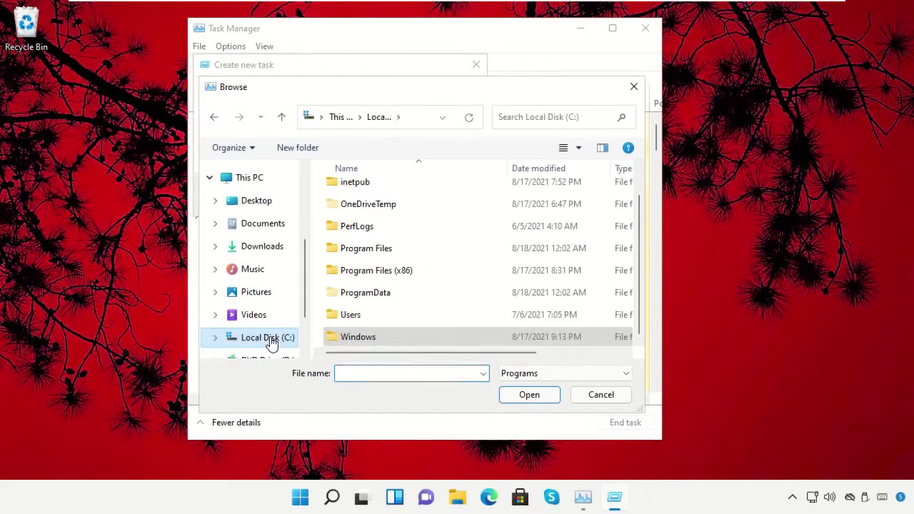
left_click(257, 179)
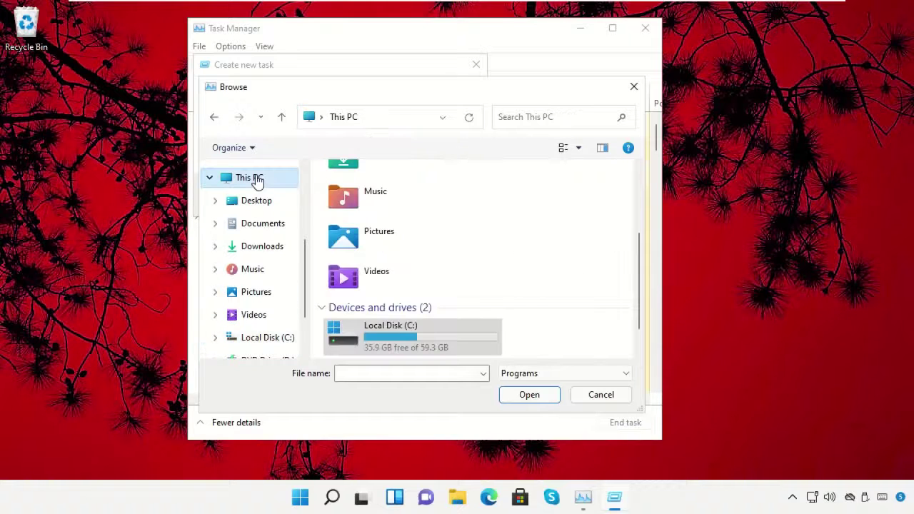
double_click(388, 329)
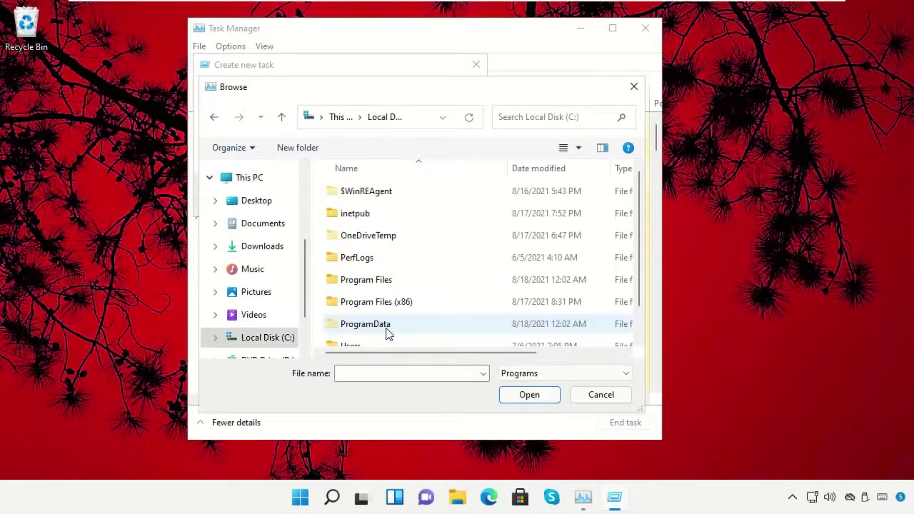
scroll(393, 303, "down", 1)
left_click(379, 342)
double_click(379, 342)
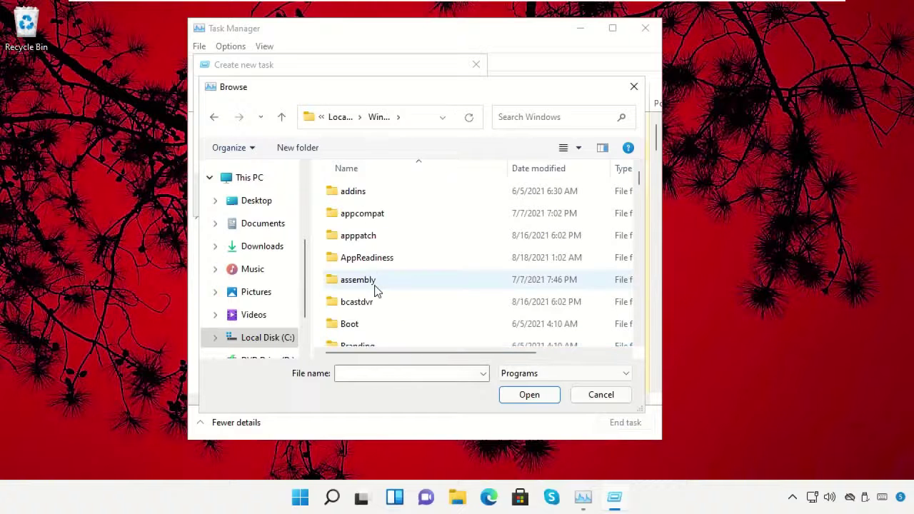
scroll(375, 292, "down", 3)
scroll(377, 291, "down", 8)
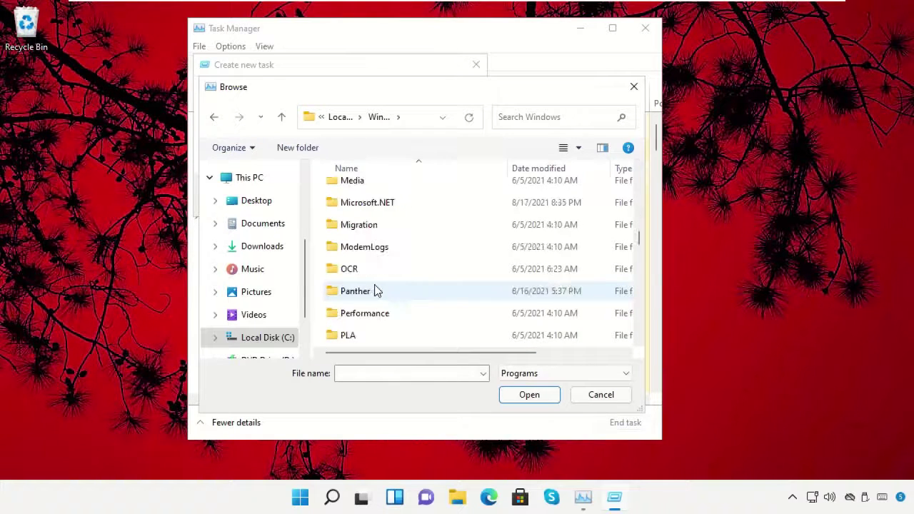
scroll(377, 292, "down", 7)
left_click(383, 274)
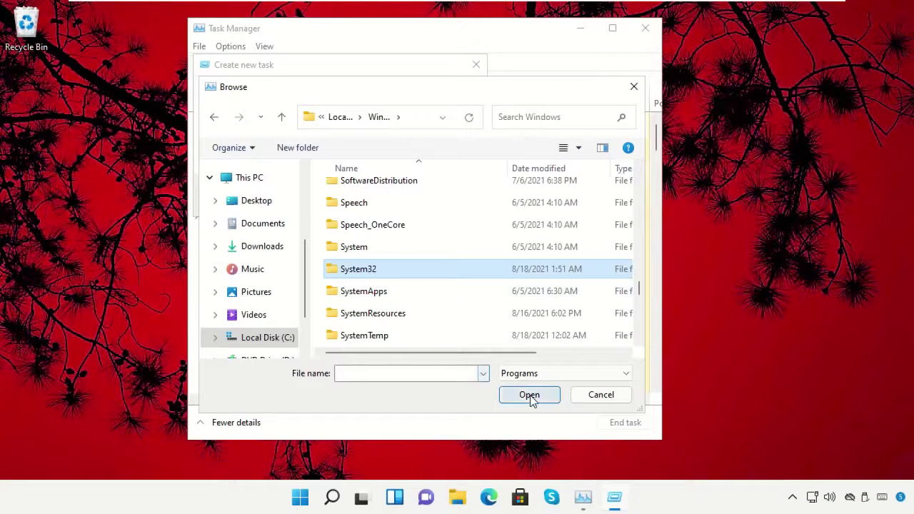
left_click(530, 395)
Choose the cmd program from the System32 folder as the task to open.
left_click(385, 294)
type("cs")
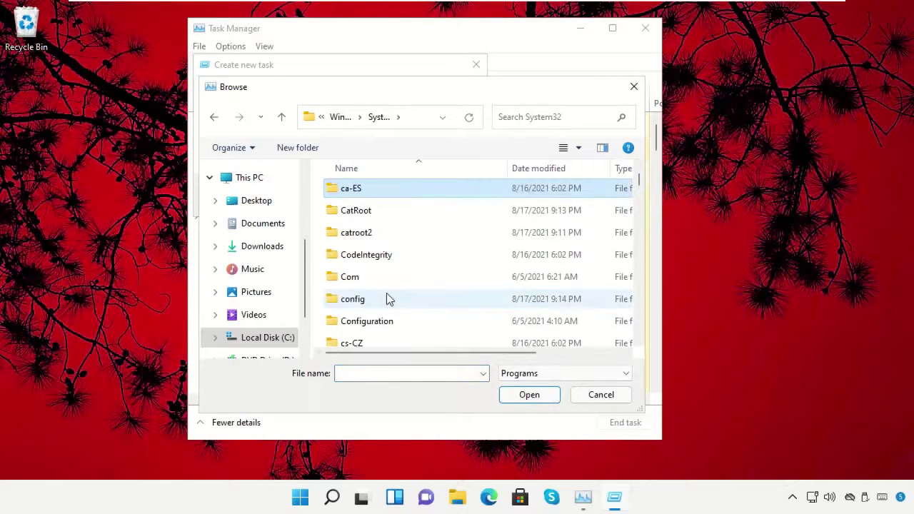
type("change")
scroll(386, 294, "down", 5)
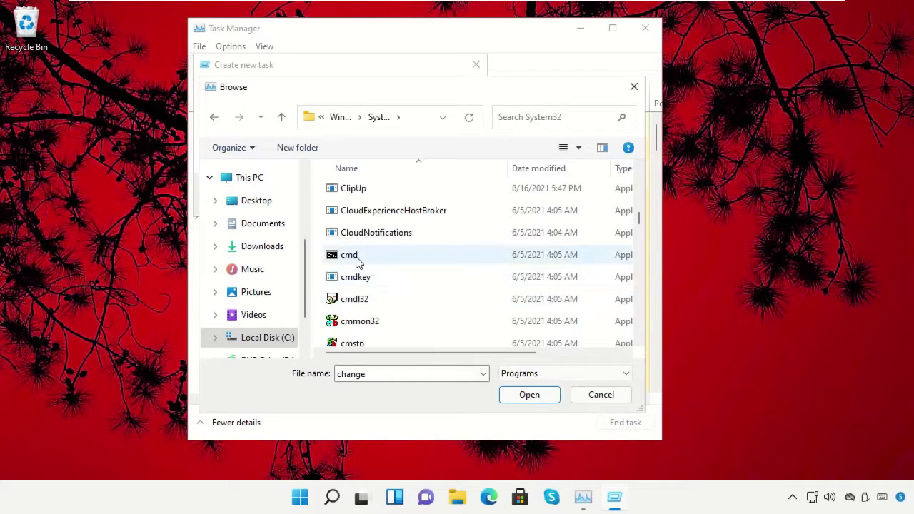
left_click(357, 261)
left_click(526, 394)
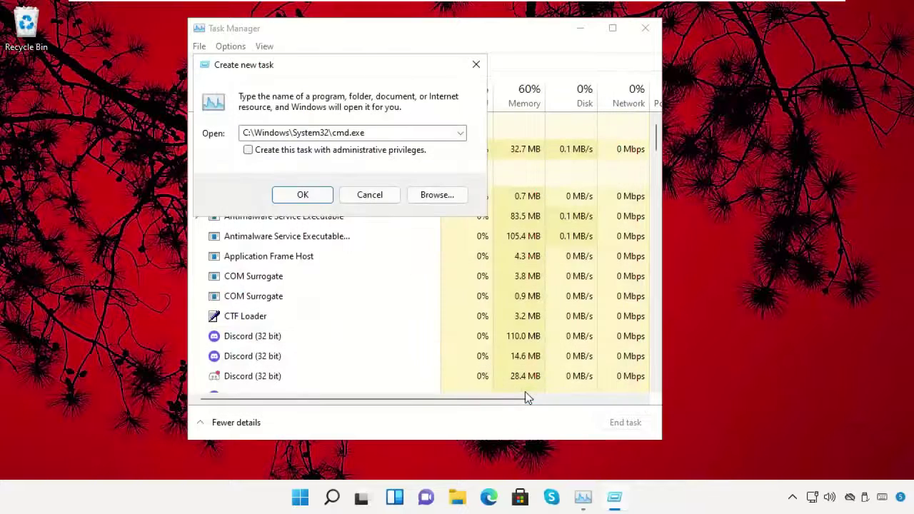
Run C:\Windows\System32\cmd.exe with administrative privileges and close Task Manager.
left_click(248, 151)
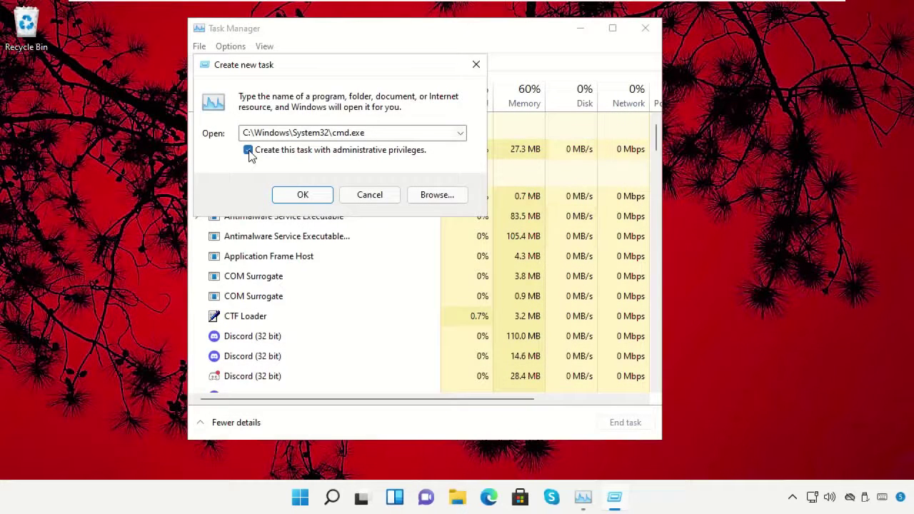
left_click(302, 195)
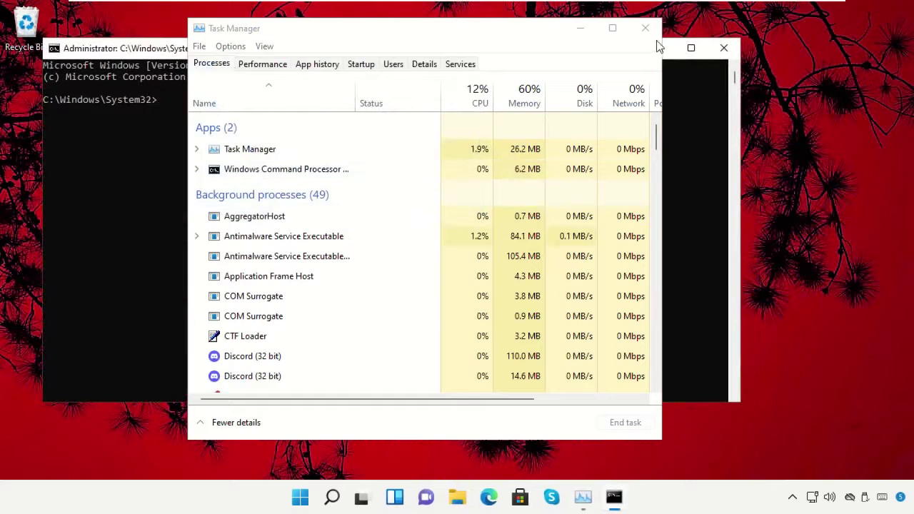
left_click(646, 30)
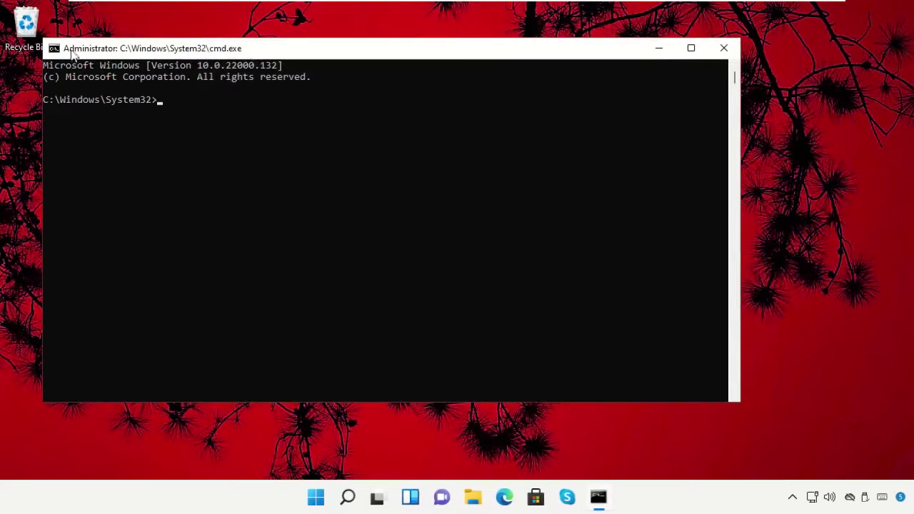
Run gpupdate in the administrator Command Prompt and exit the prompt.
left_click_drag(44, 38, 217, 100)
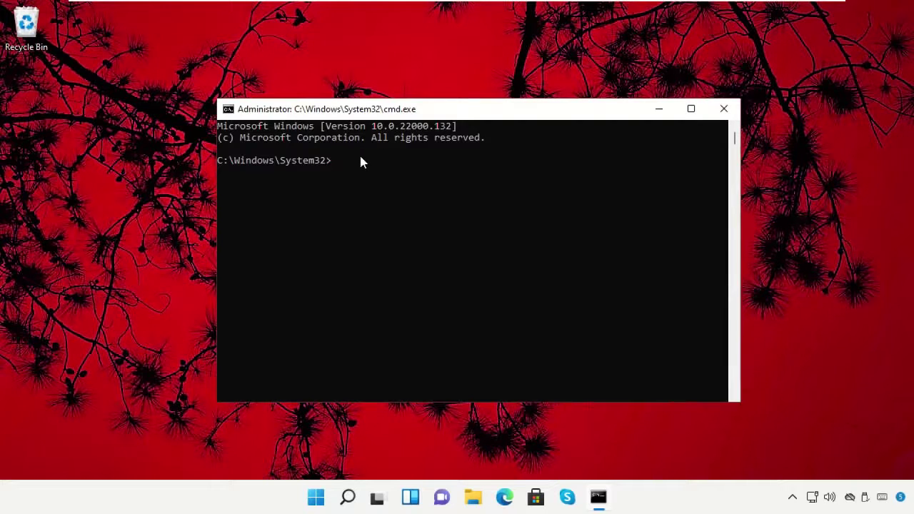
type("pdate")
key("Return")
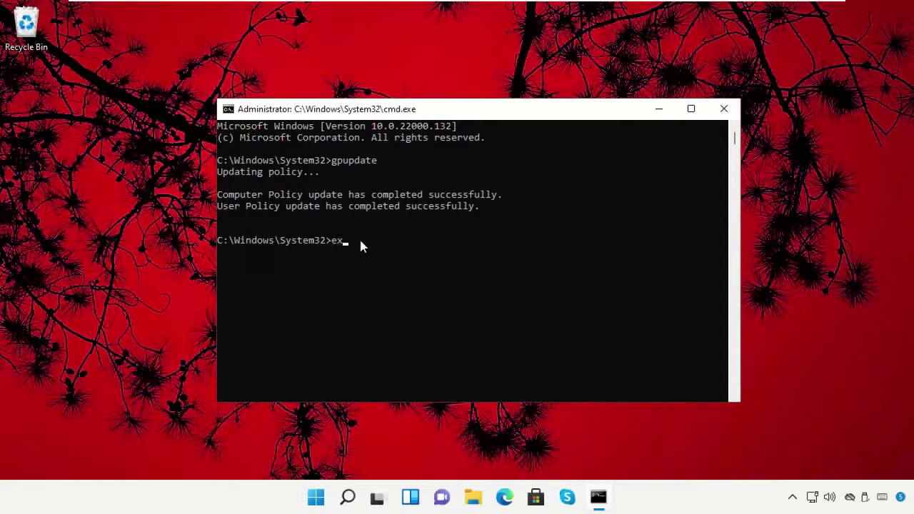
key("Return")
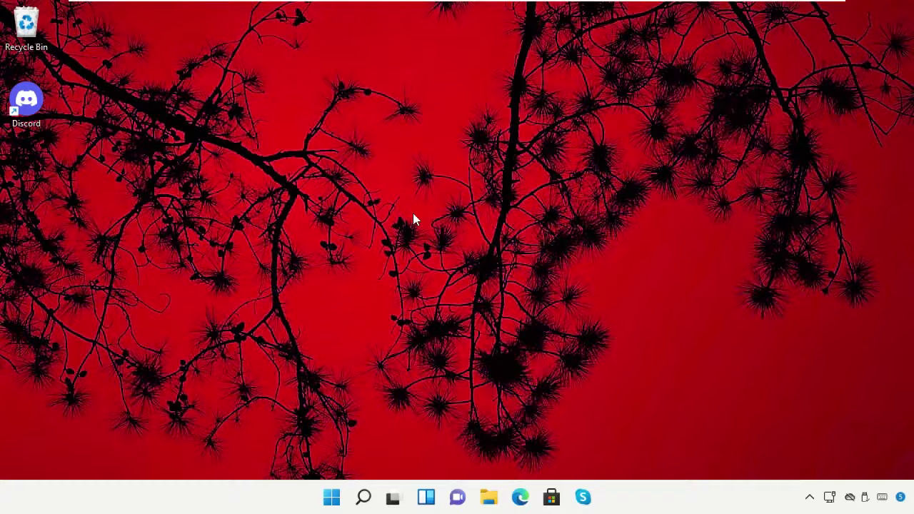
Restart the computer and enter the account password or PIN to sign back in.
left_click(339, 498)
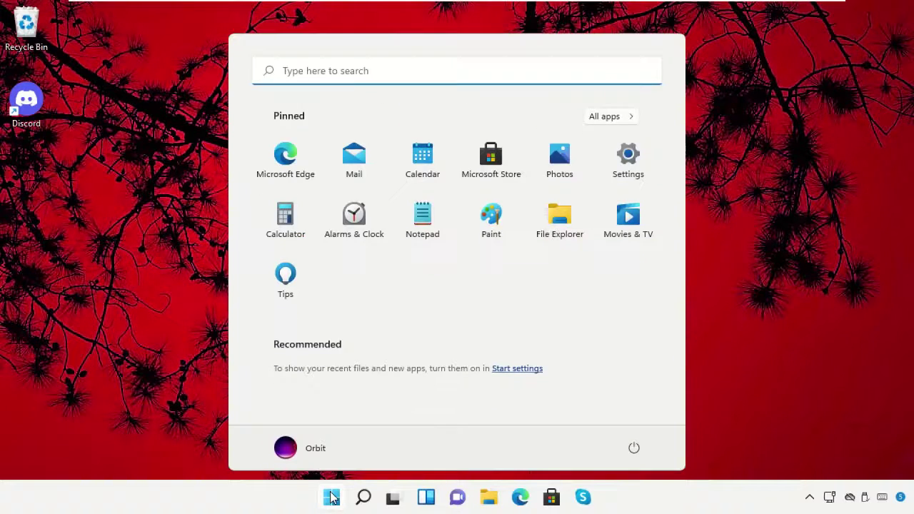
left_click(635, 447)
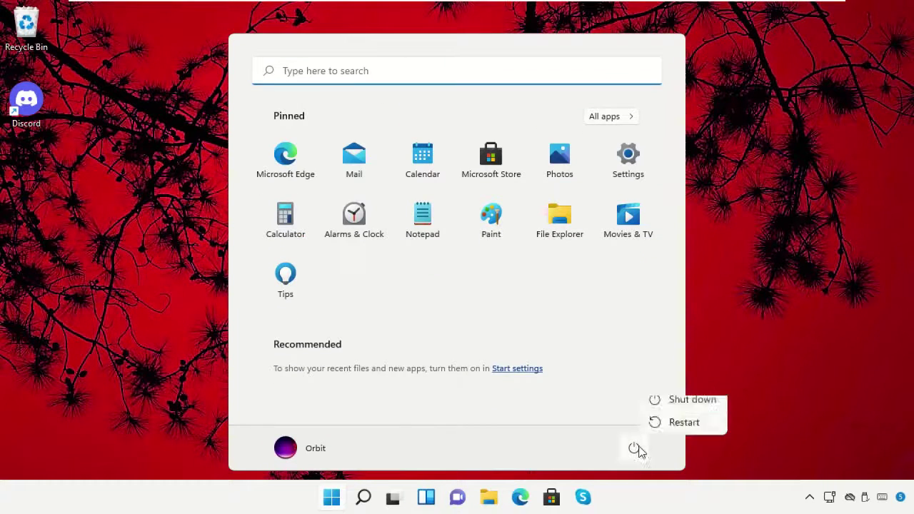
left_click(672, 431)
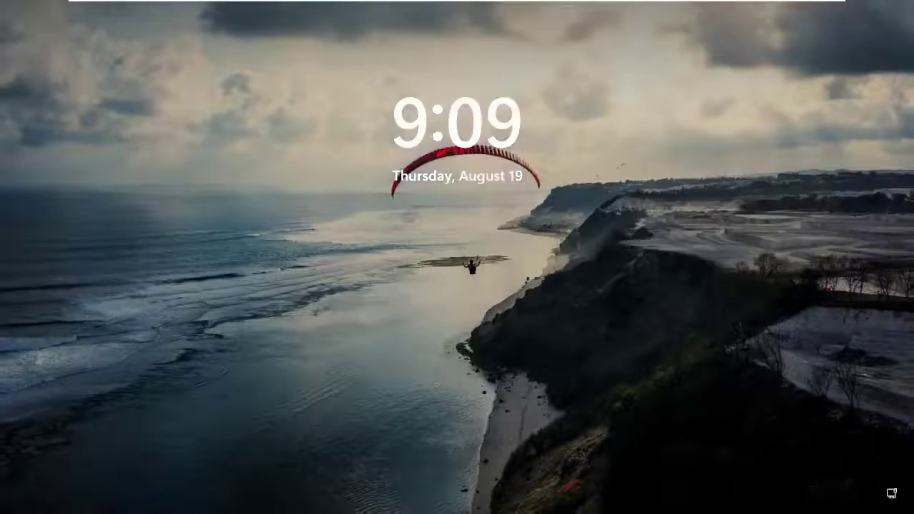
type("****")
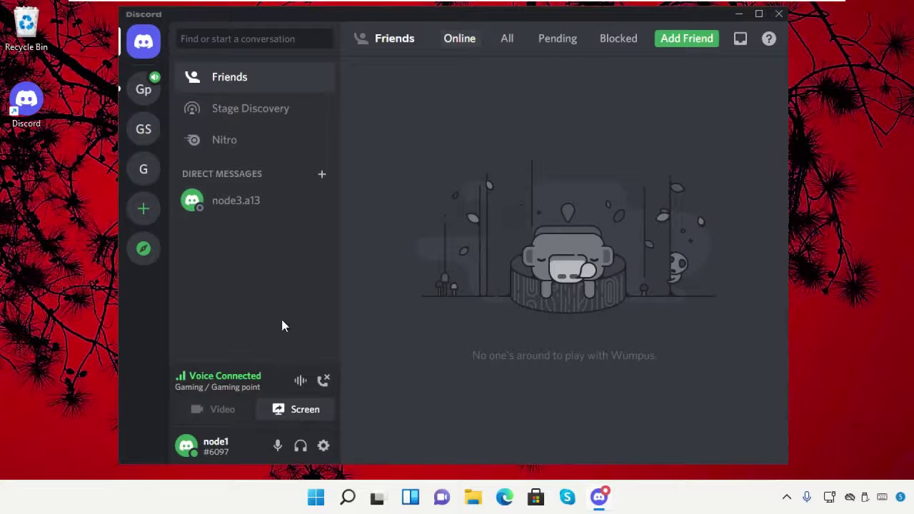
Change the audio subsystem to Legacy in Discord's Voice & Video settings and confirm the change.
left_click(323, 445)
scroll(255, 272, "down", 3)
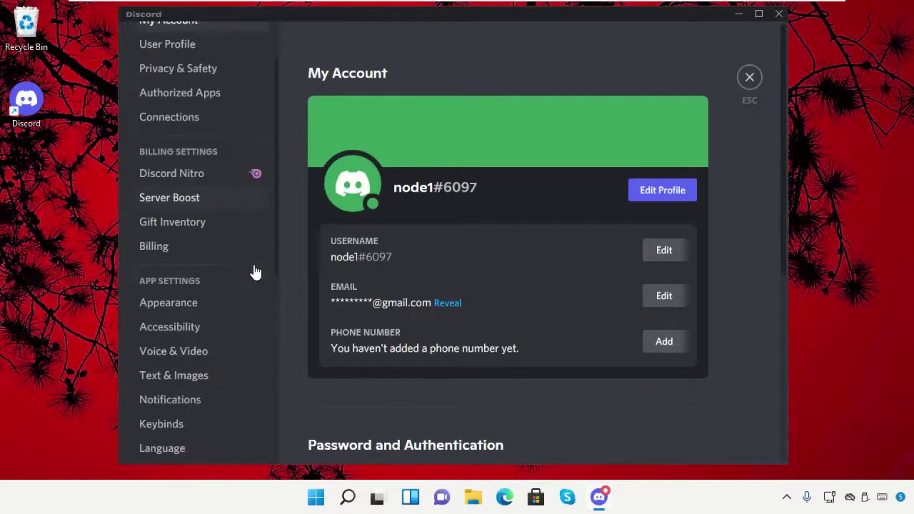
left_click(224, 282)
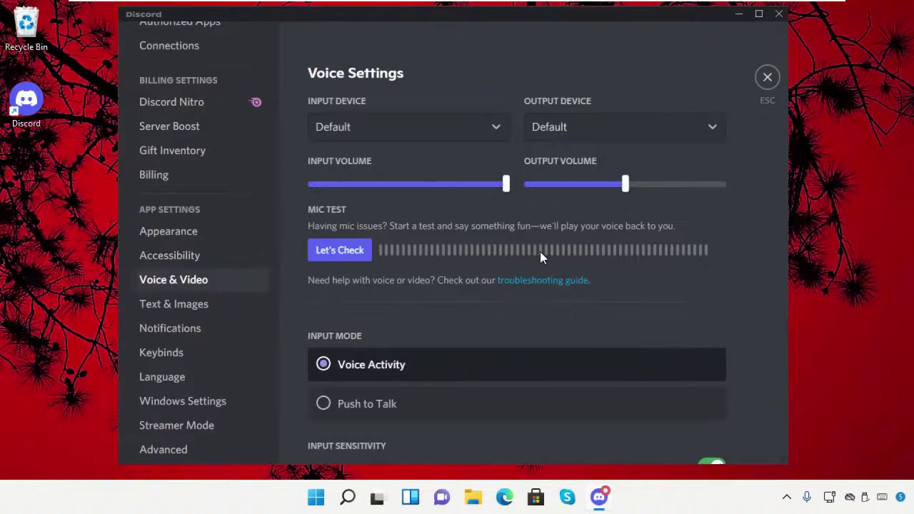
scroll(540, 252, "down", 15)
scroll(540, 253, "down", 7)
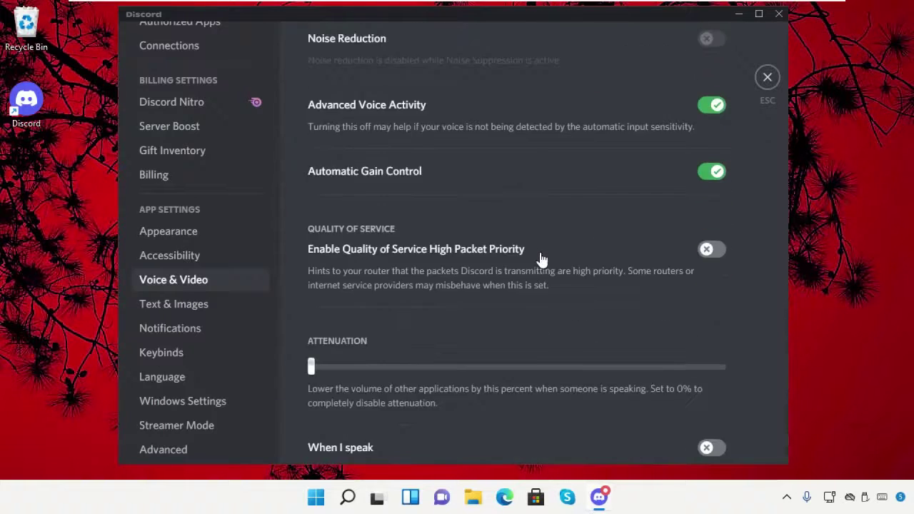
left_click(598, 227)
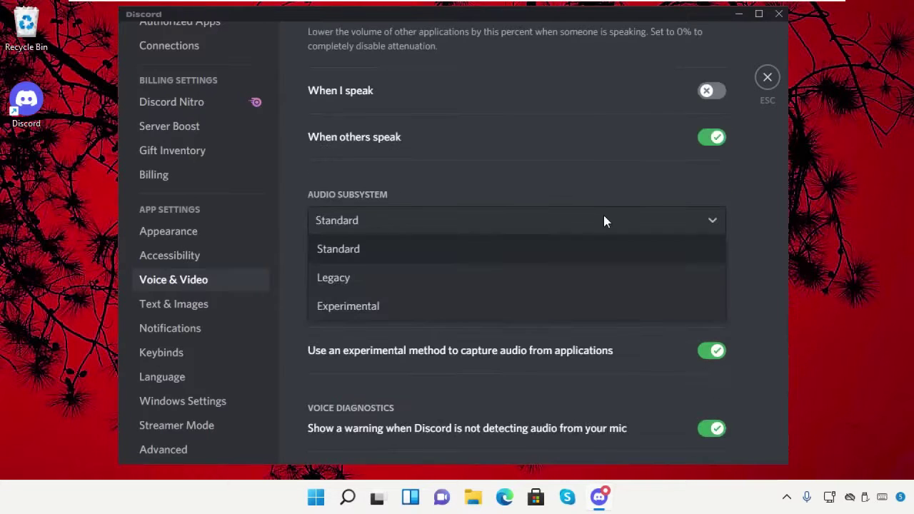
left_click(437, 277)
left_click(574, 295)
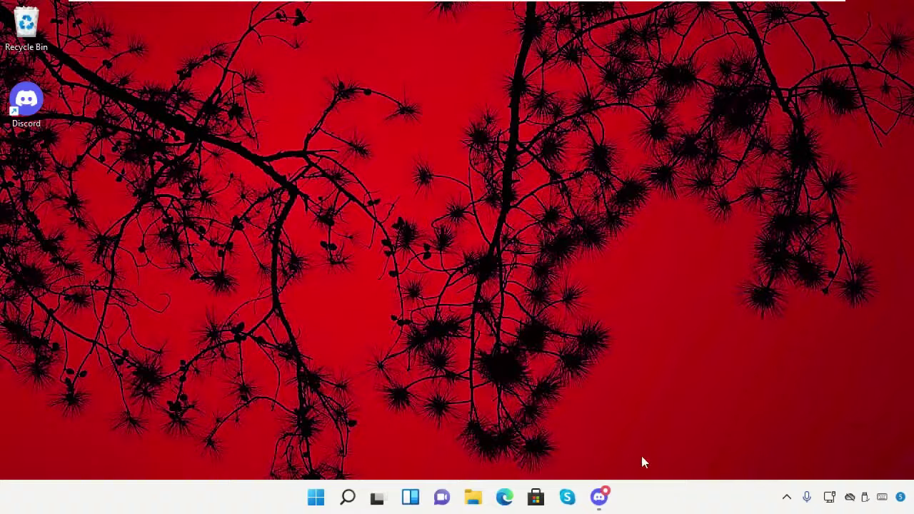
Close all Discord windows and quit Discord's background process from the system tray.
right_click(598, 501)
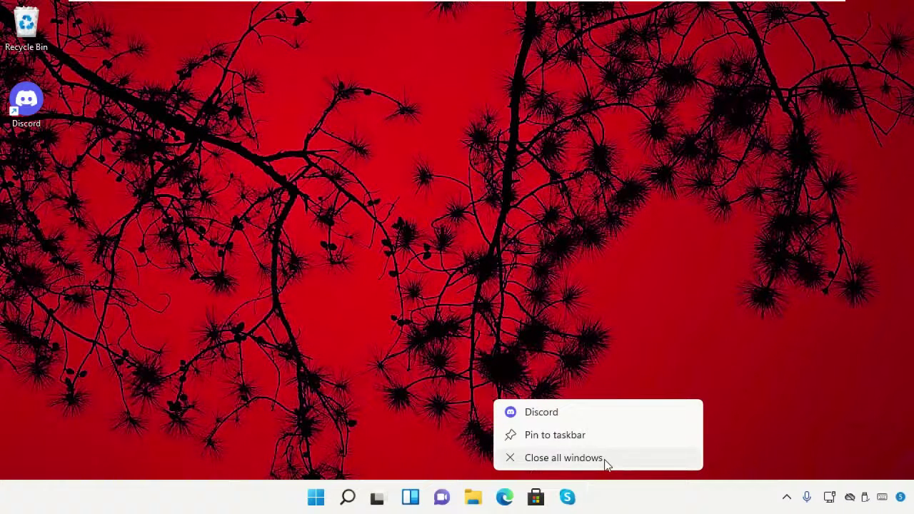
left_click(564, 458)
left_click(788, 498)
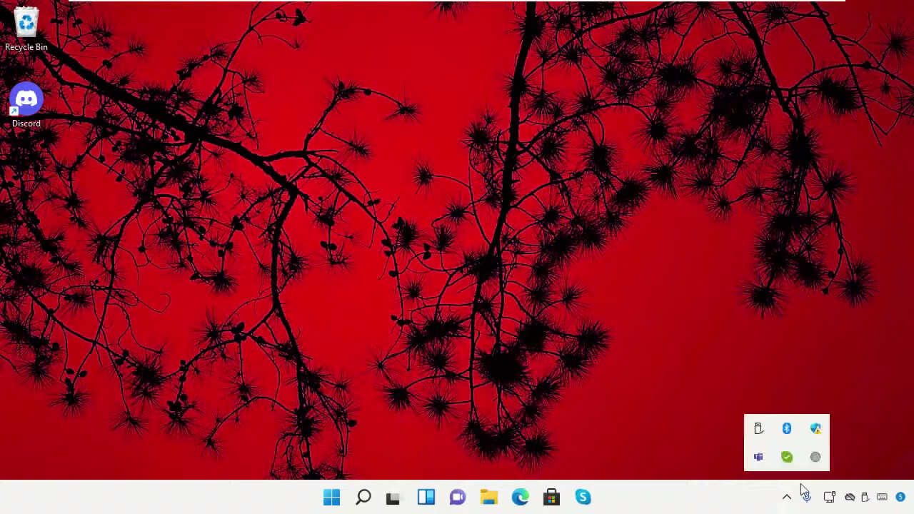
right_click(787, 456)
left_click(842, 456)
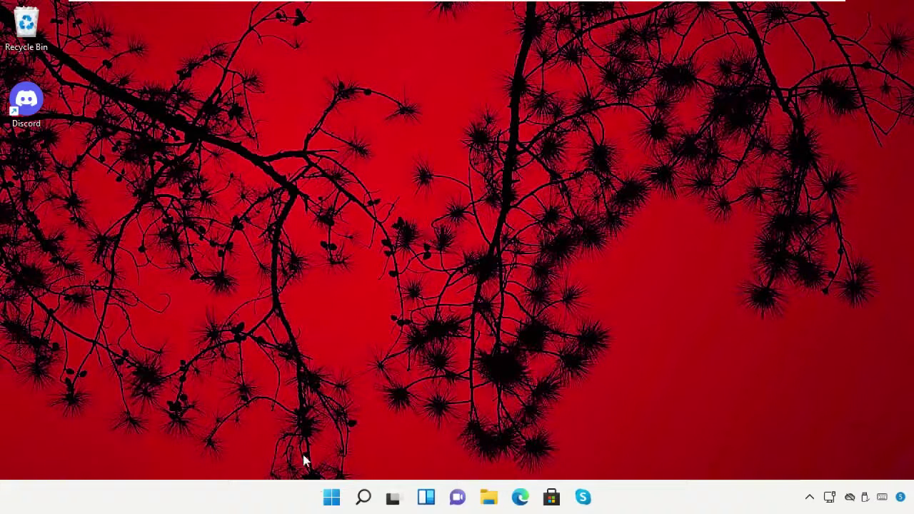
Open Discord's application data folder by running %appdata%/discord.
right_click(332, 502)
left_click(330, 417)
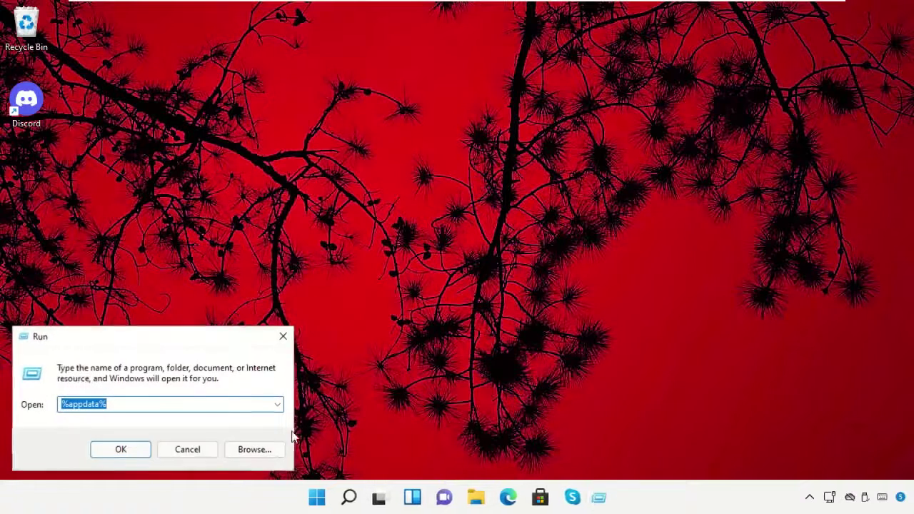
type("%appdata%/discord")
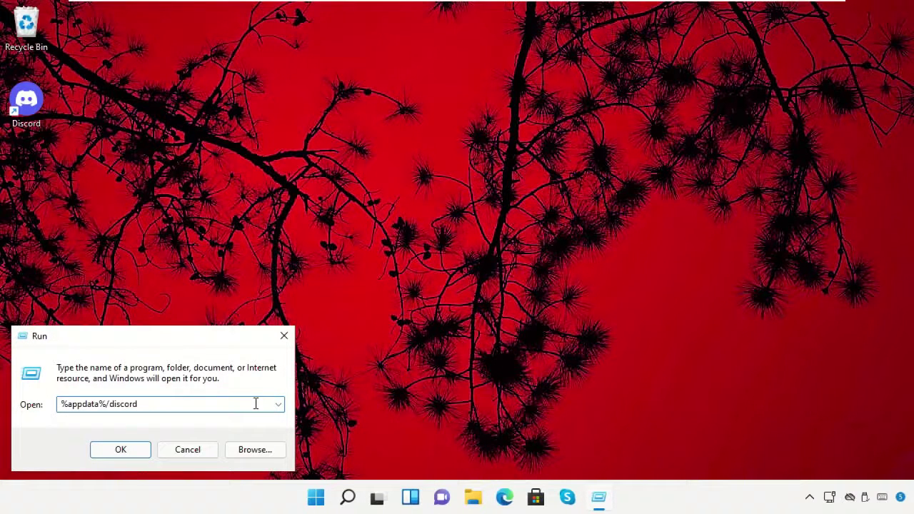
left_click(145, 447)
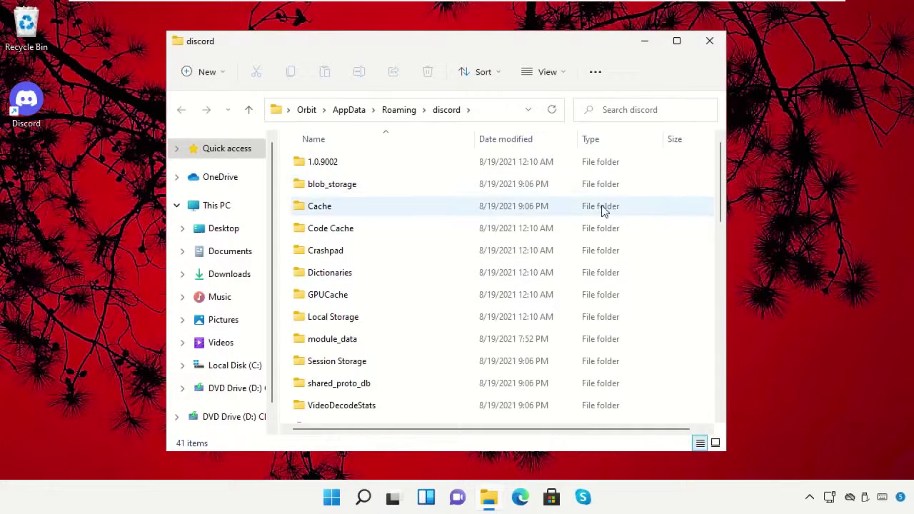
Delete all files inside Discord's Cache folder.
double_click(331, 211)
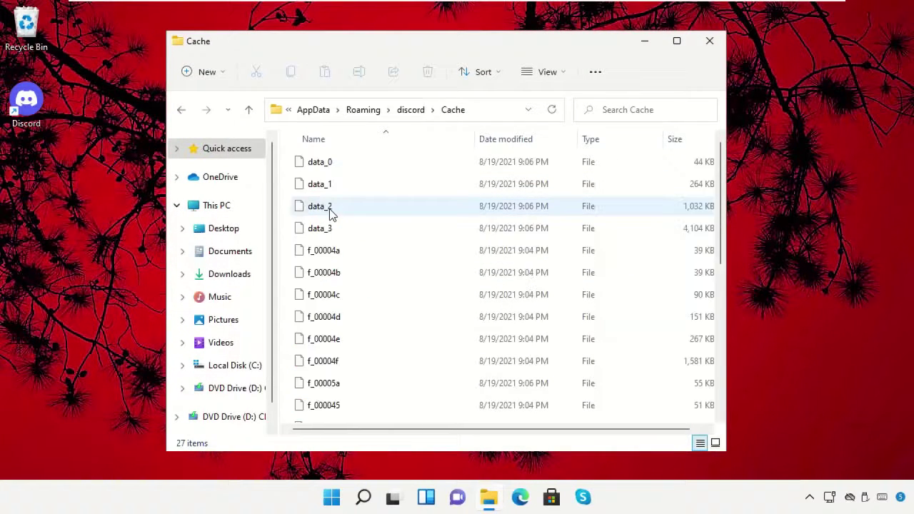
left_click(483, 164)
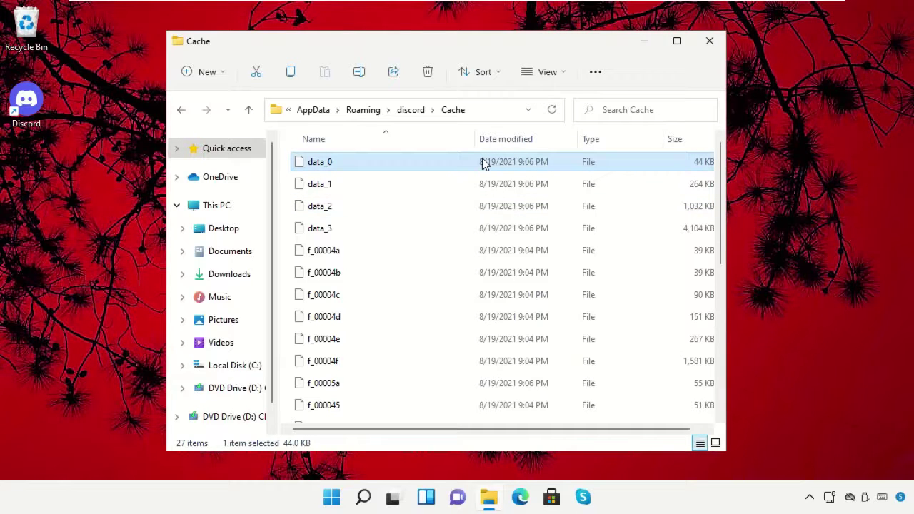
key("ctrl+a")
right_click(483, 164)
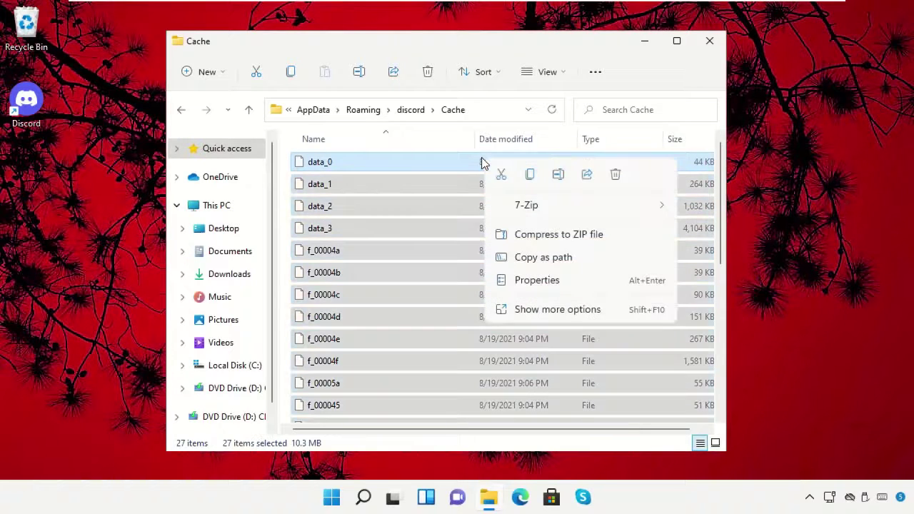
left_click(616, 176)
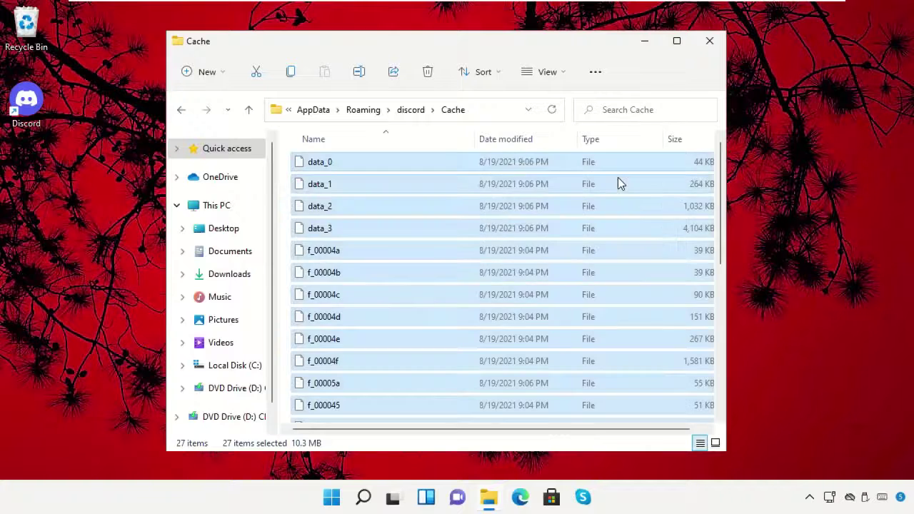
Delete the leveldb folder from Discord's Local Storage folder and close the File Explorer window.
left_click(409, 109)
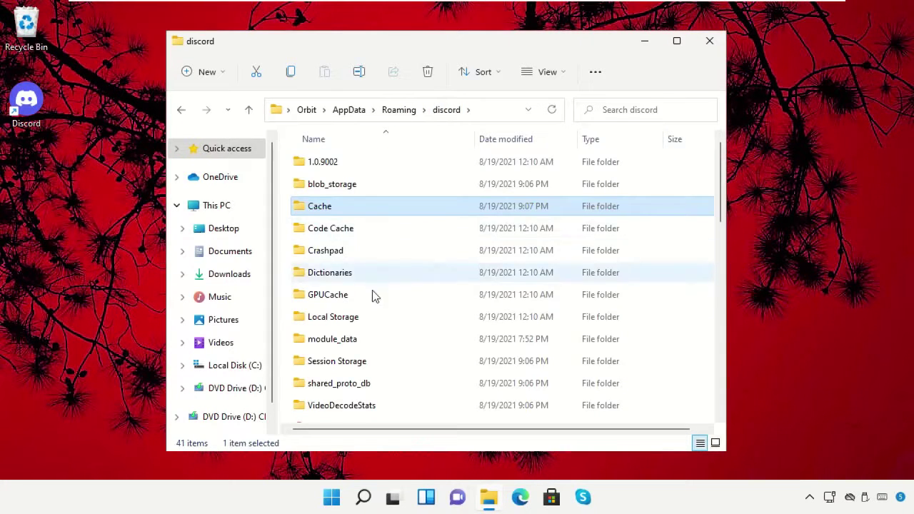
double_click(374, 317)
right_click(369, 167)
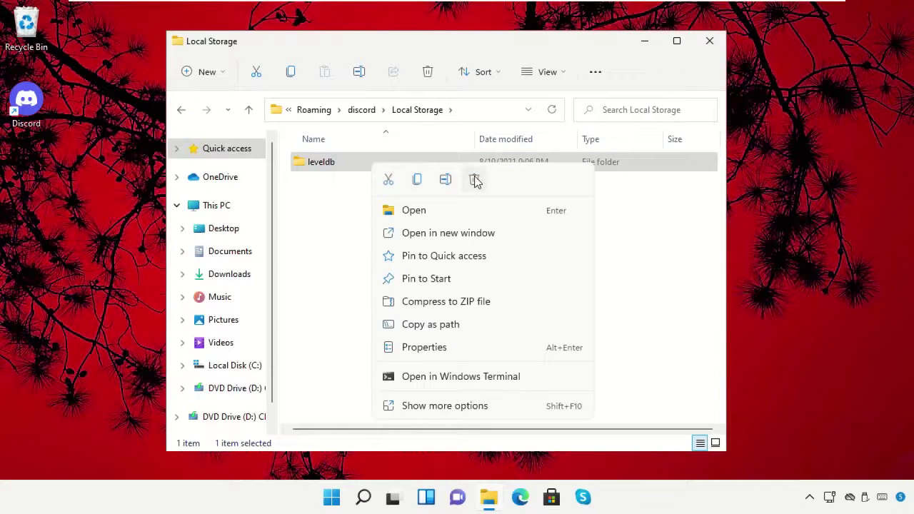
left_click(474, 180)
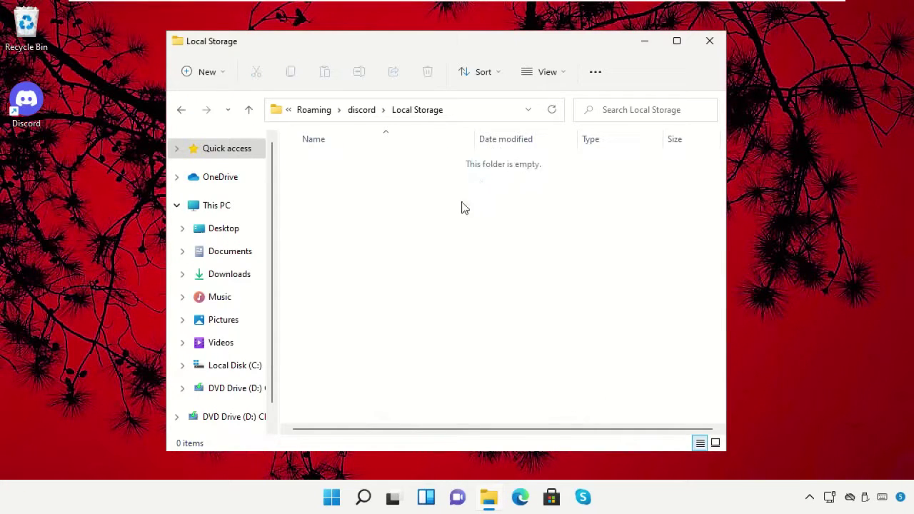
left_click(710, 42)
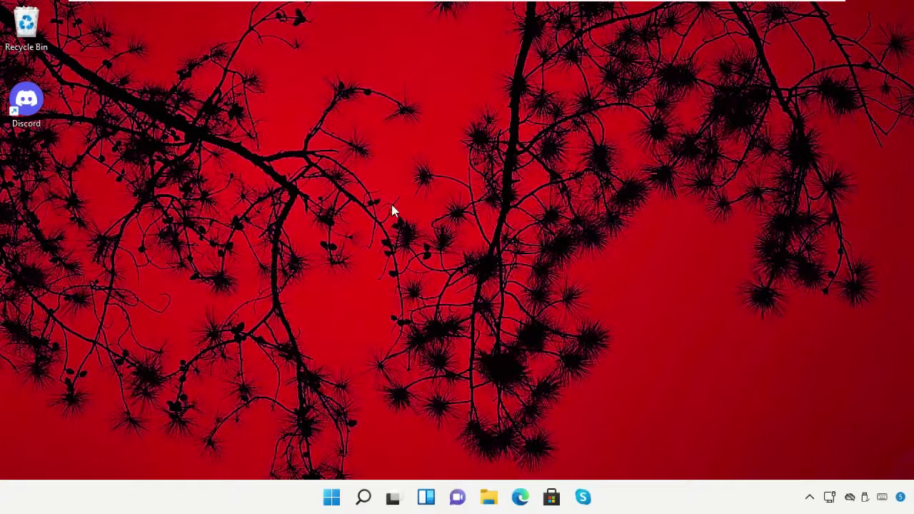
Open the Roaming application data folder by running %appdata% and delete the discord folder in it.
right_click(329, 496)
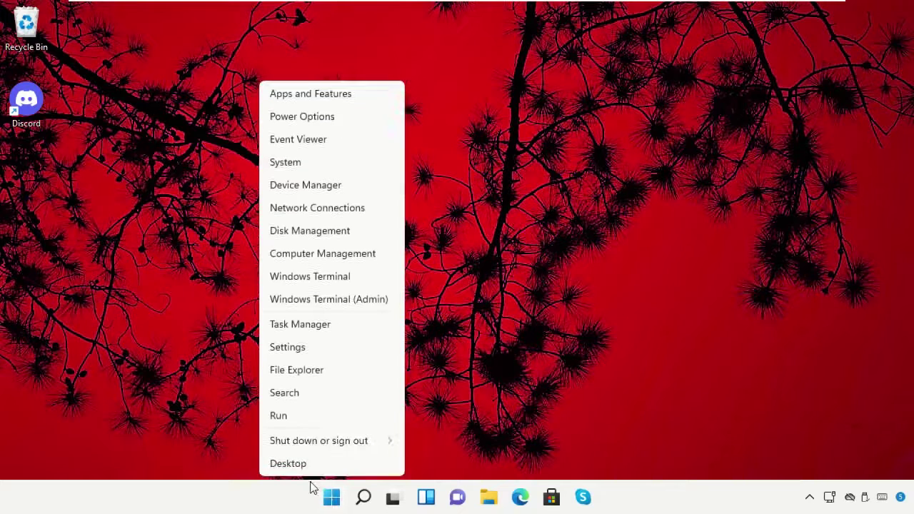
left_click(281, 414)
type("%appdata%")
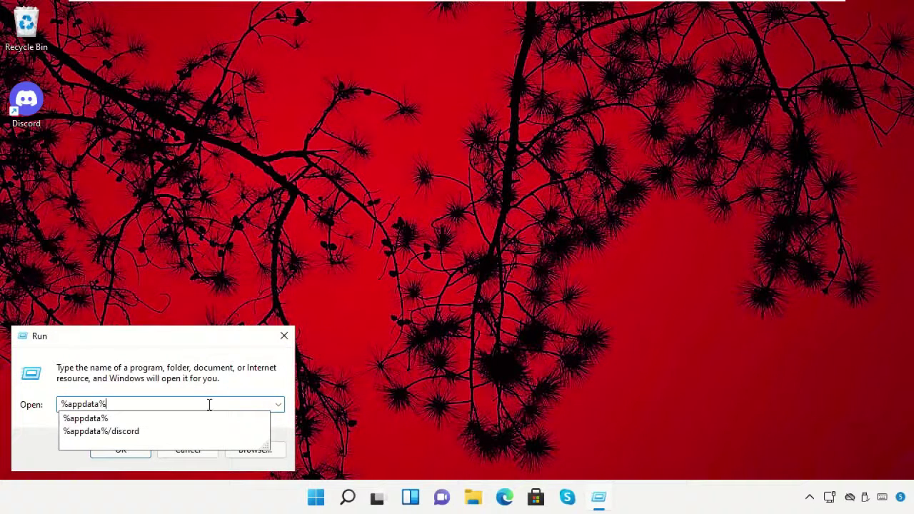
left_click(85, 419)
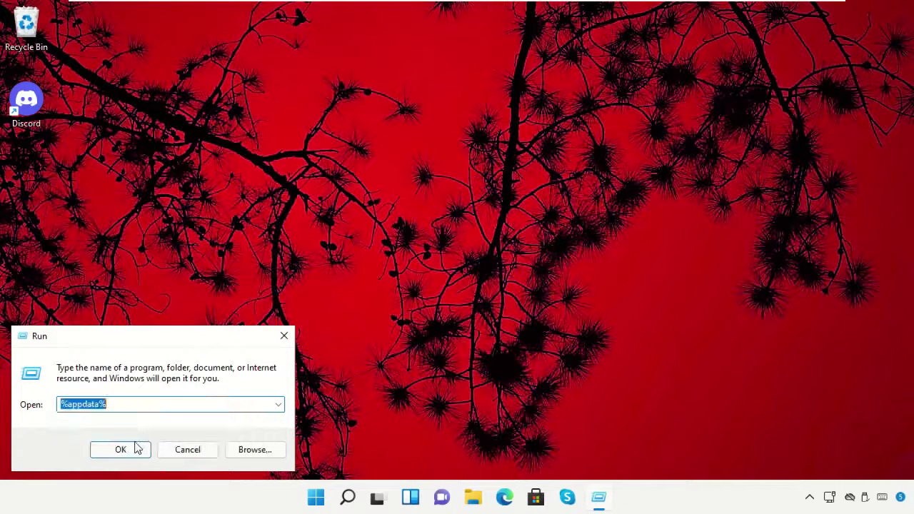
left_click(132, 445)
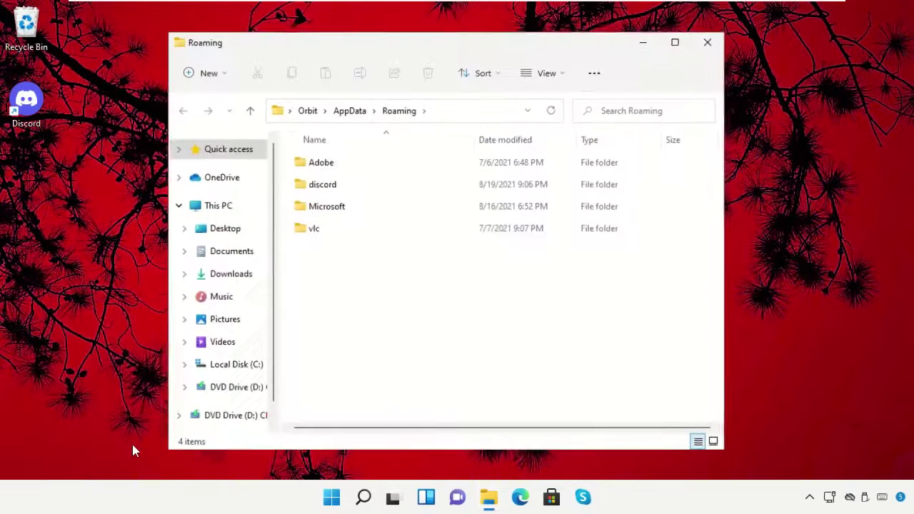
right_click(342, 181)
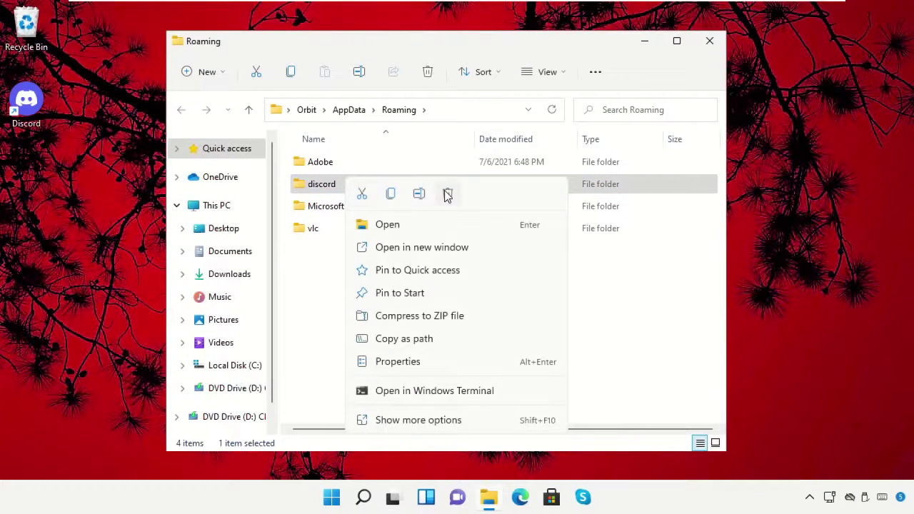
left_click(447, 194)
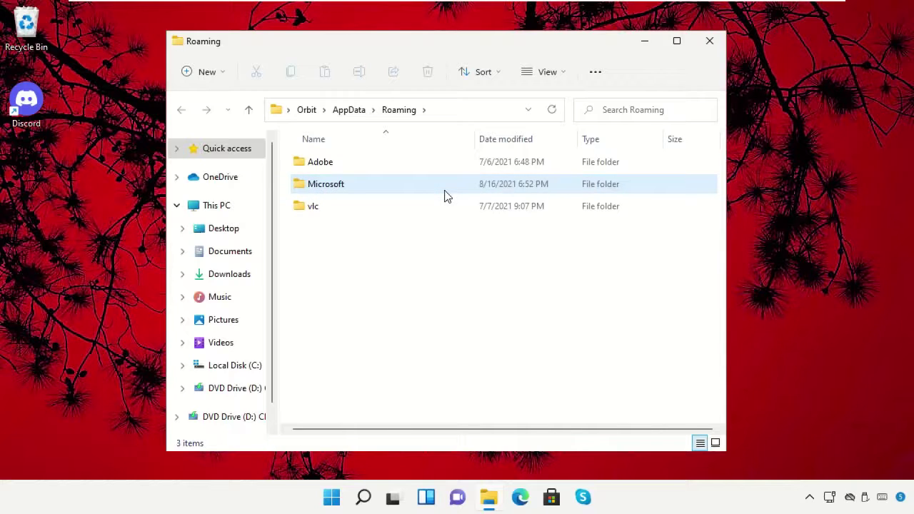
Delete the Discord folder from AppData's Local folder and close the File Explorer window.
left_click(353, 110)
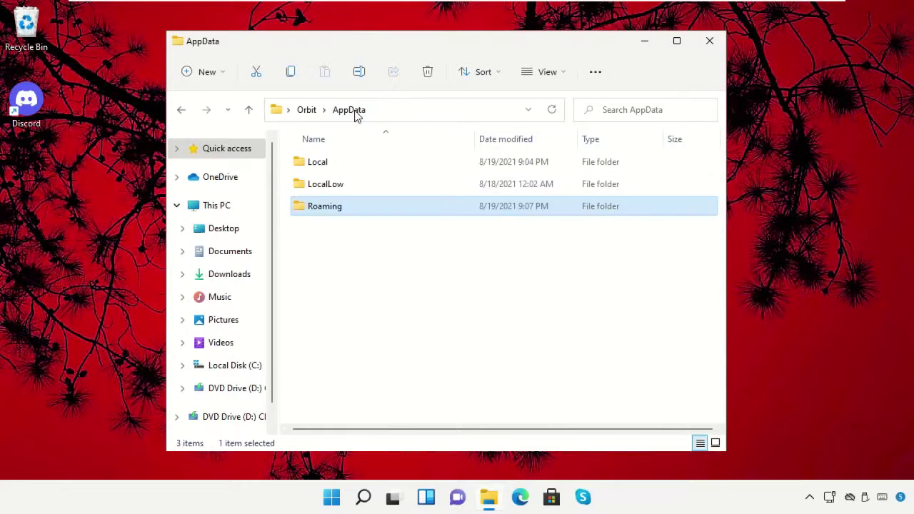
double_click(349, 161)
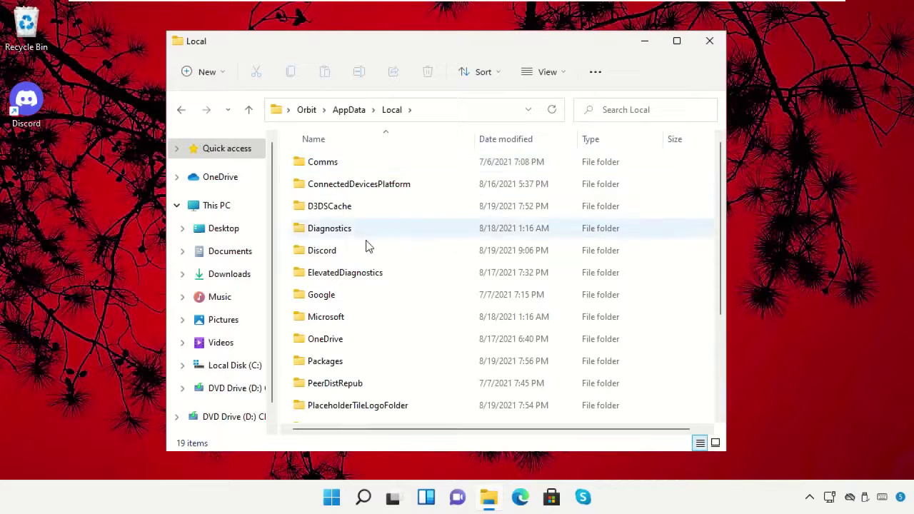
right_click(367, 255)
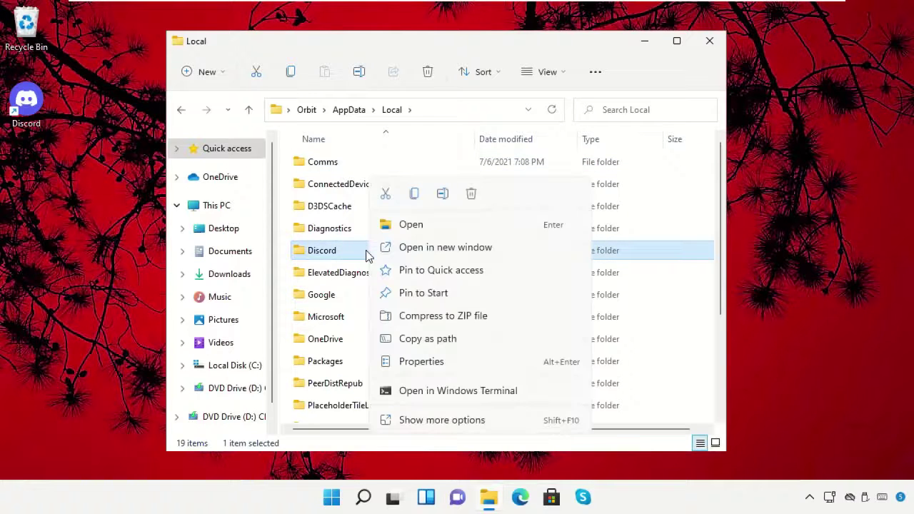
left_click(475, 200)
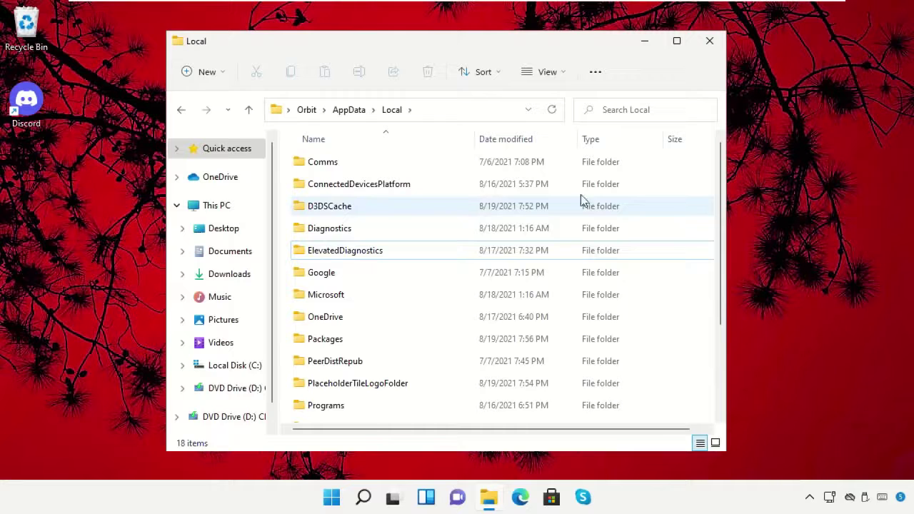
left_click(710, 41)
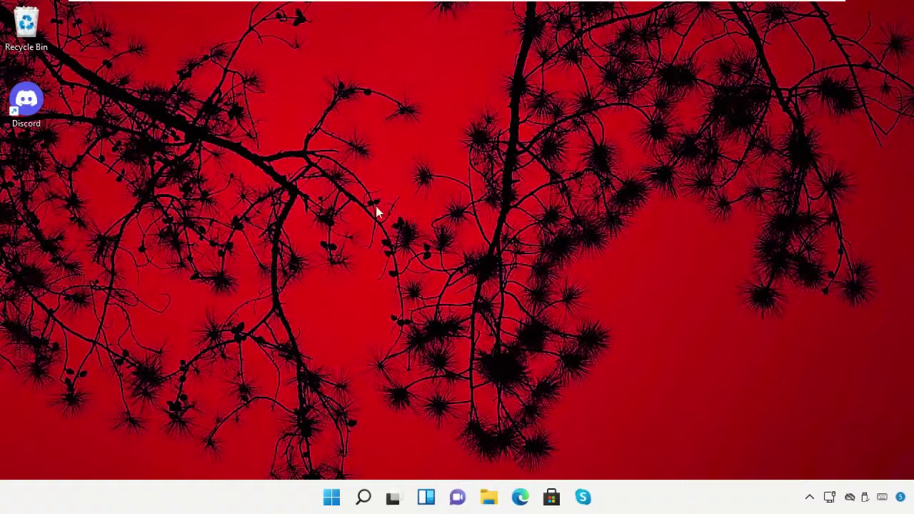
Open Programs and Features by running appwiz.cpl.
right_click(333, 500)
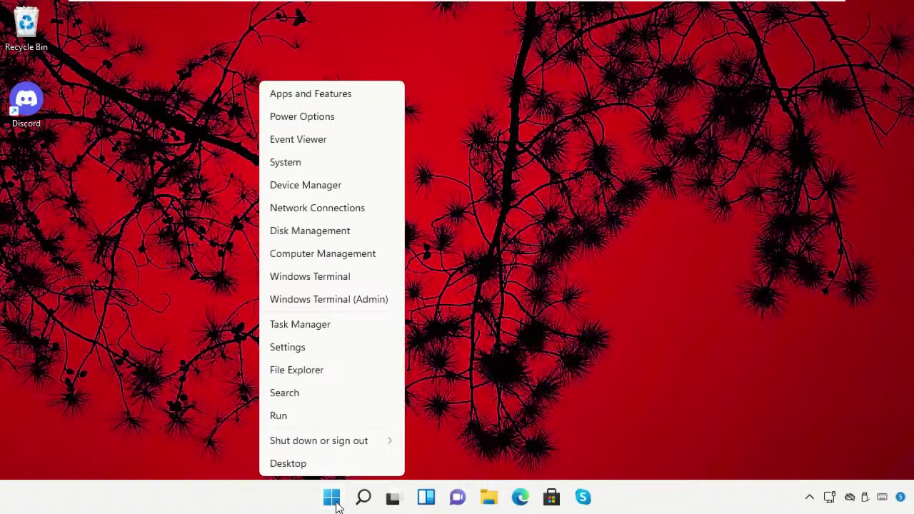
left_click(302, 419)
type("appwiz.cpl")
left_click(119, 451)
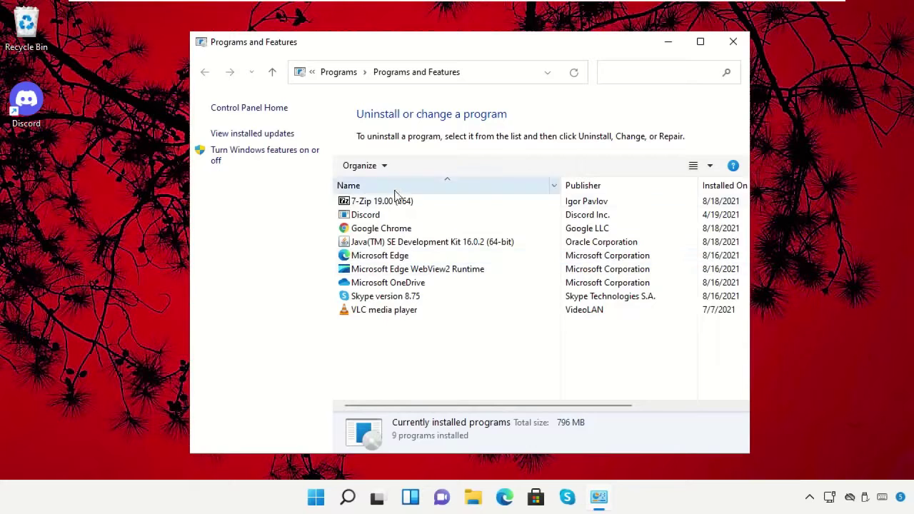
Uninstall Discord, confirm the removal and close Programs and Features.
left_click(380, 215)
right_click(381, 215)
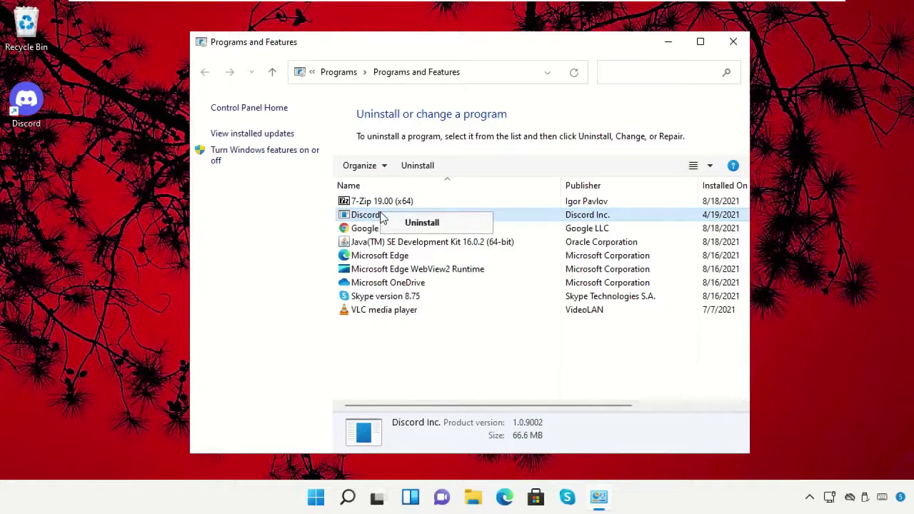
left_click(418, 224)
left_click(491, 264)
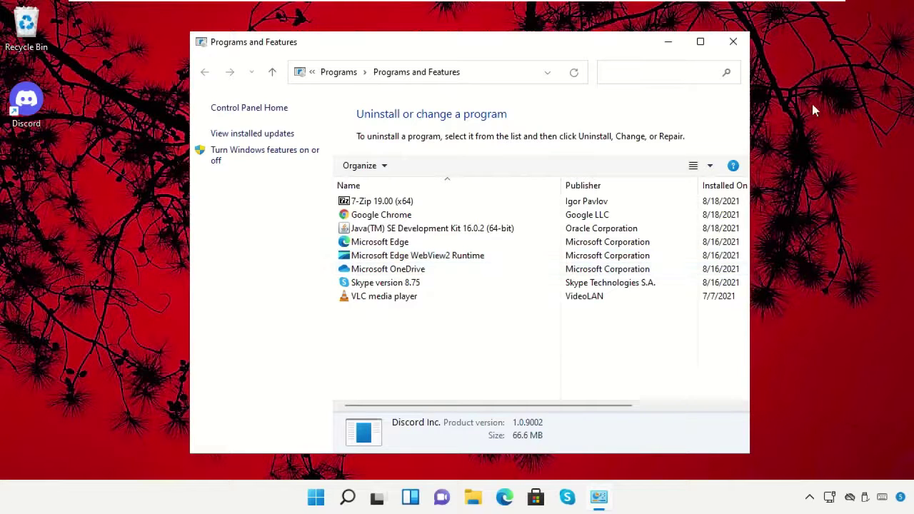
left_click(734, 43)
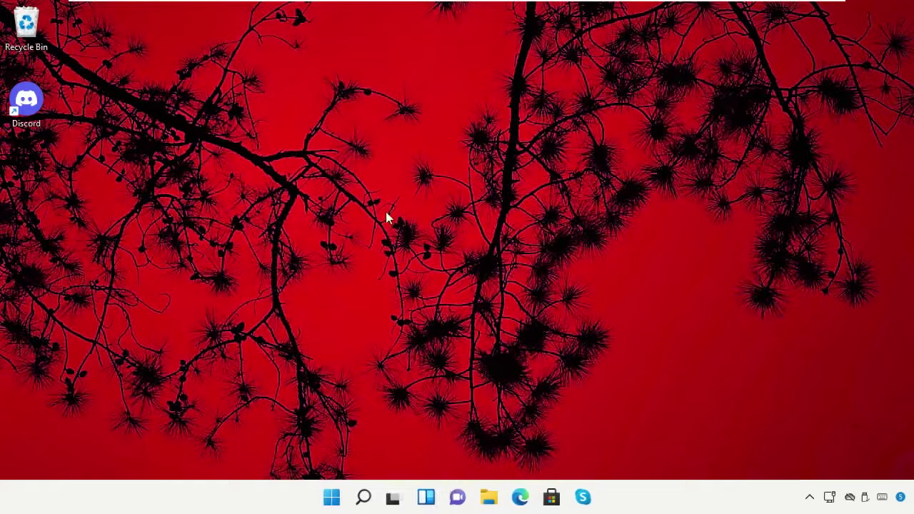
Find and launch Google Chrome through Windows search and go to Discord.com.
left_click(364, 496)
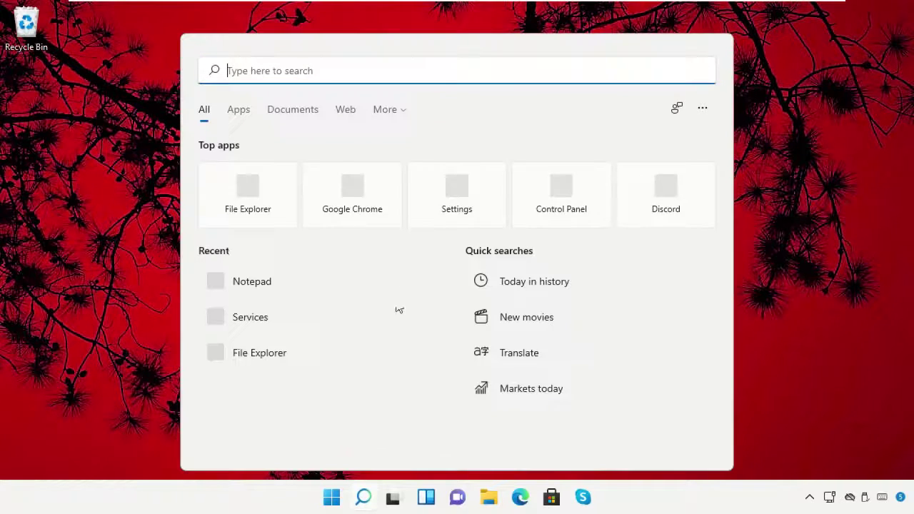
type("Chrome")
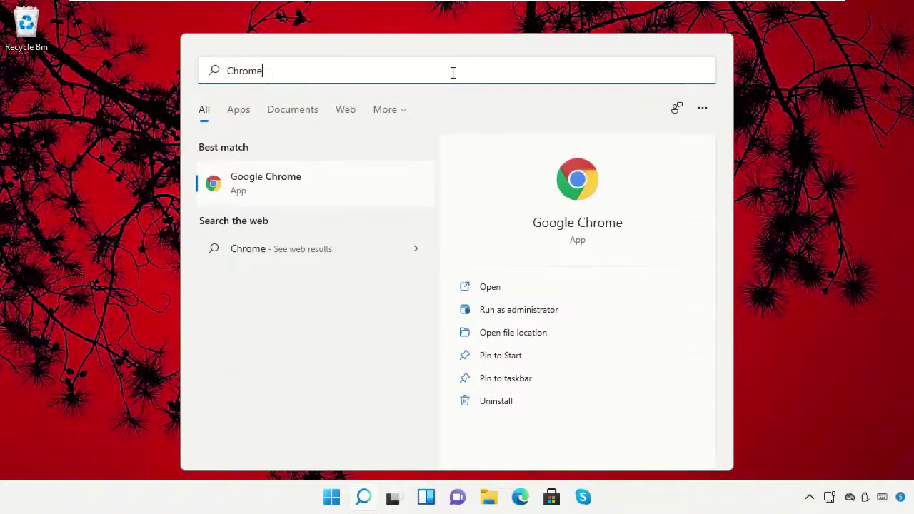
left_click(335, 187)
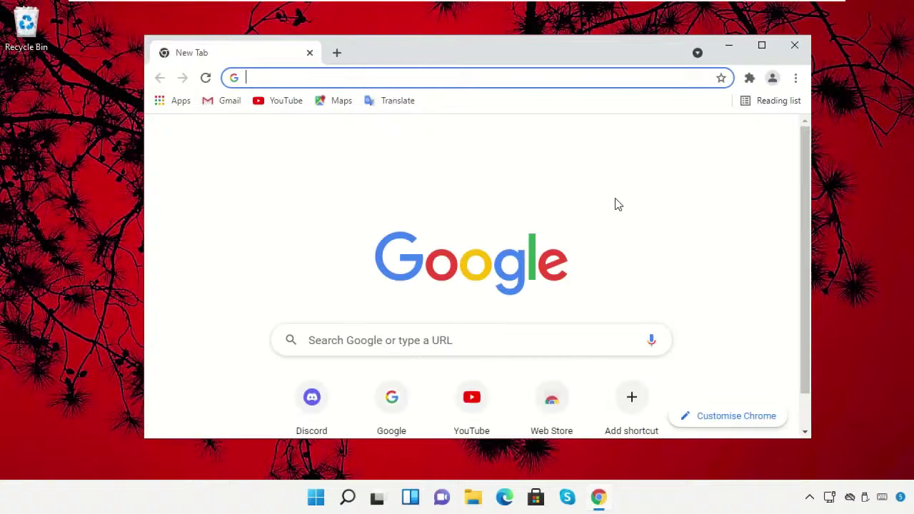
type("Discord.com")
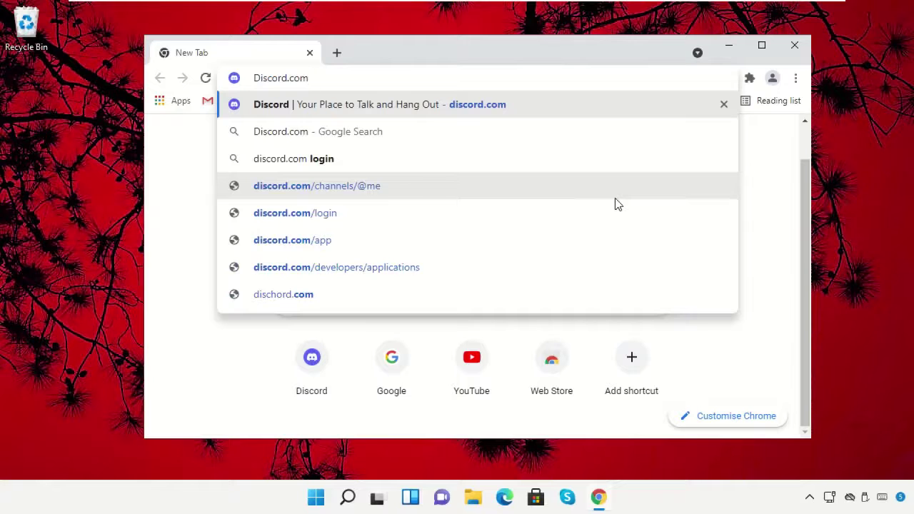
key("Return")
Download Discord for Windows from its home page and run the downloaded DiscordSetup installer.
scroll(616, 205, "down", 2)
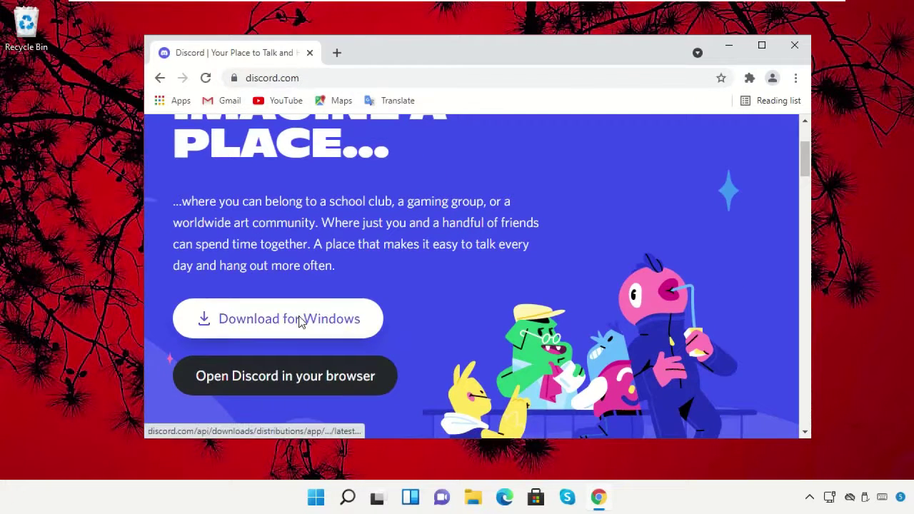
left_click(300, 319)
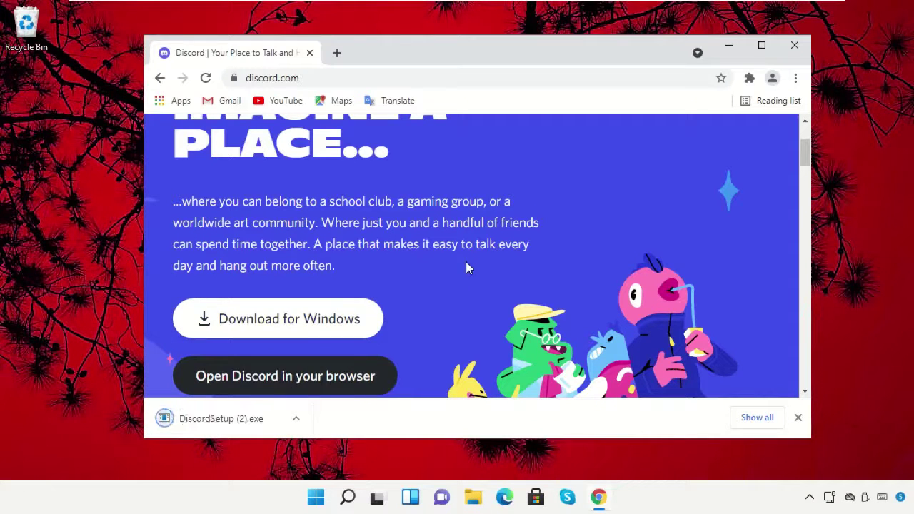
left_click(218, 421)
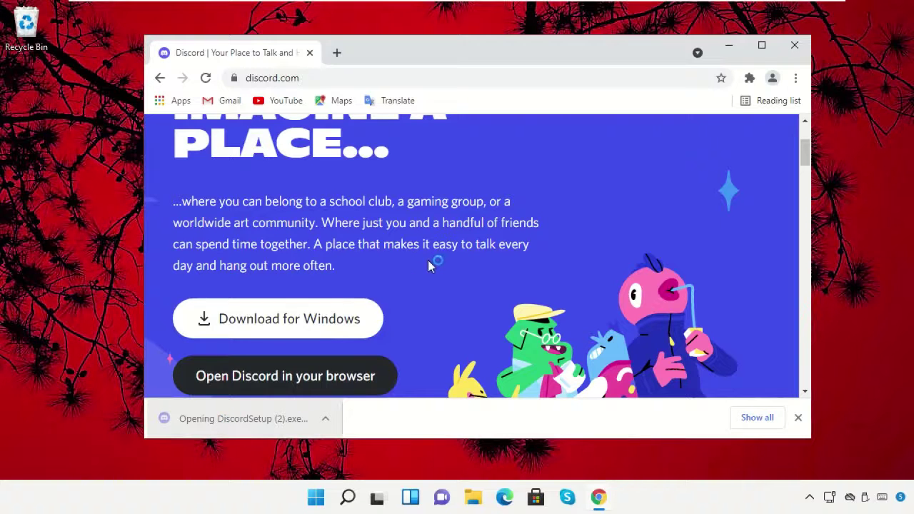
Close the Chrome window and minimize the newly installed Discord.
left_click(728, 47)
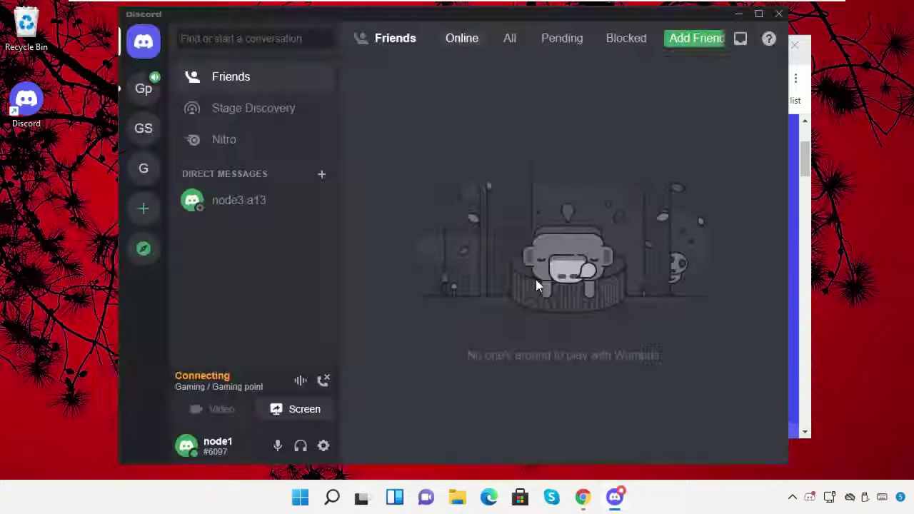
left_click(793, 44)
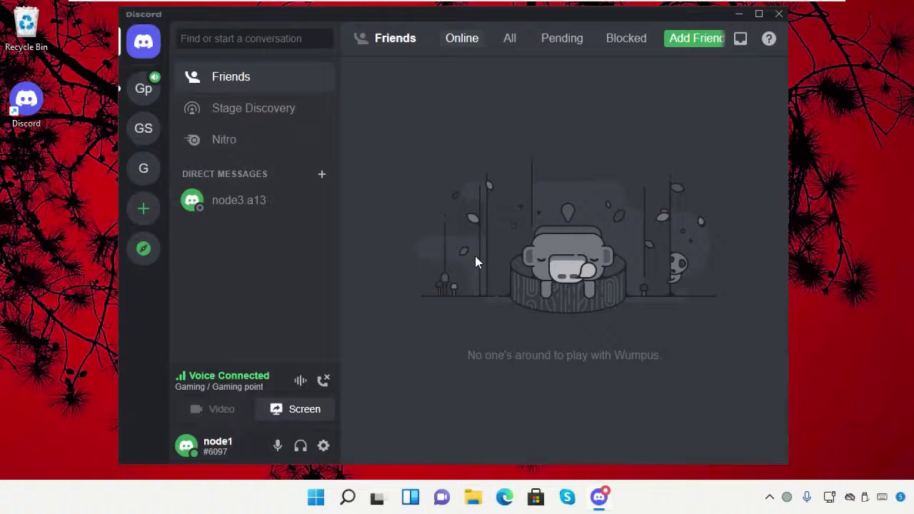
left_click(739, 13)
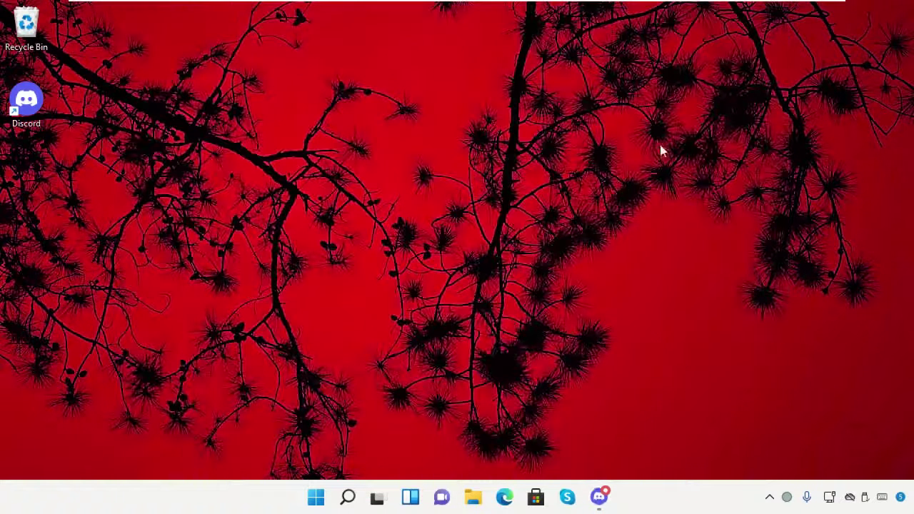